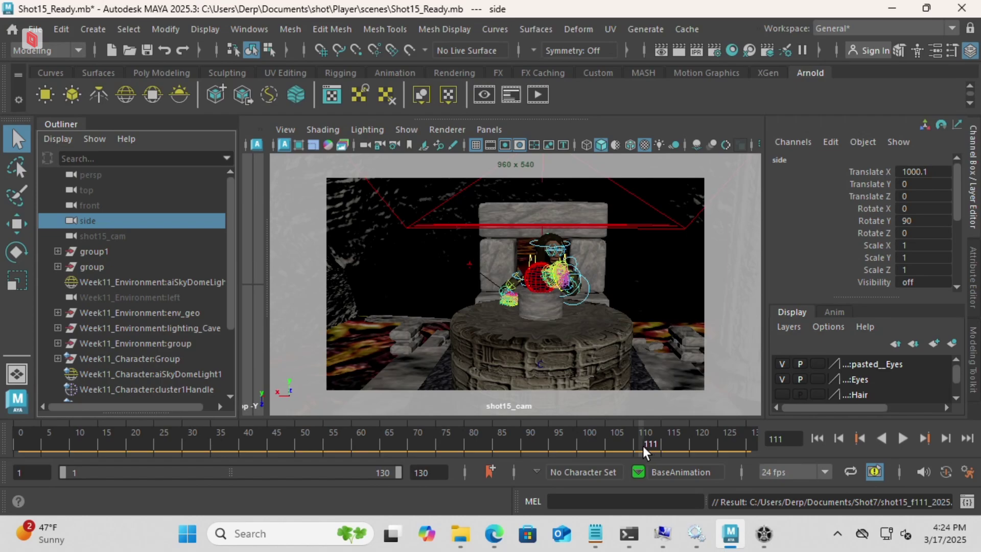
Step: Play back the shot15_cam animation and scrub the timeline to frame 111
key("alt+v")
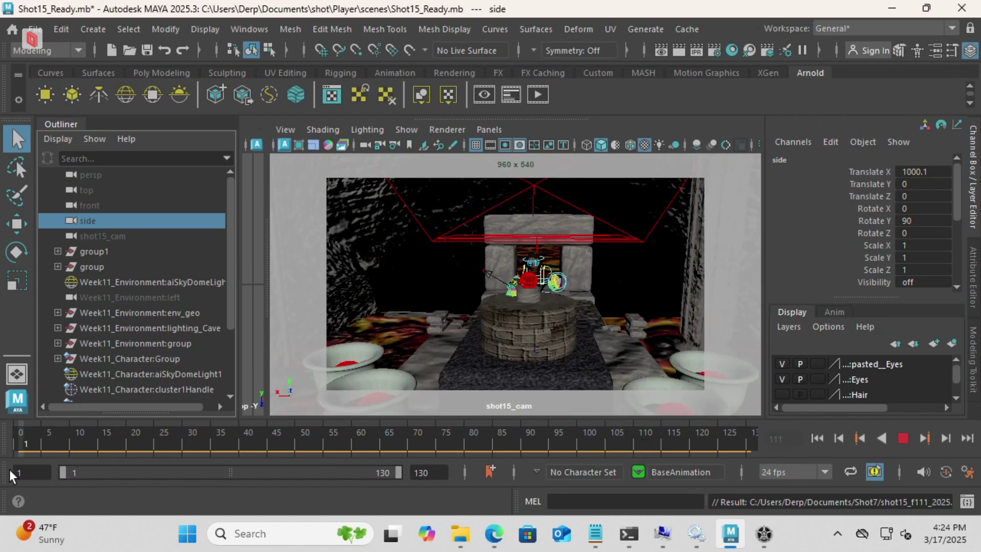
left_click_drag(39, 452, 639, 446)
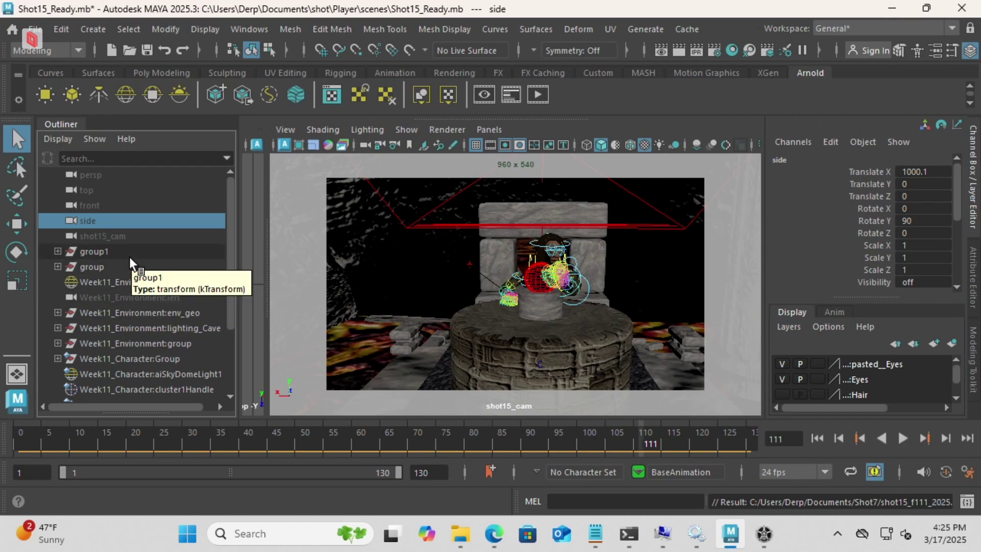
Step: Select everything in the scene, adding the default light and object sets, Week11_Character:Sets, both reference nodes and shot15_cam
left_click(129, 29)
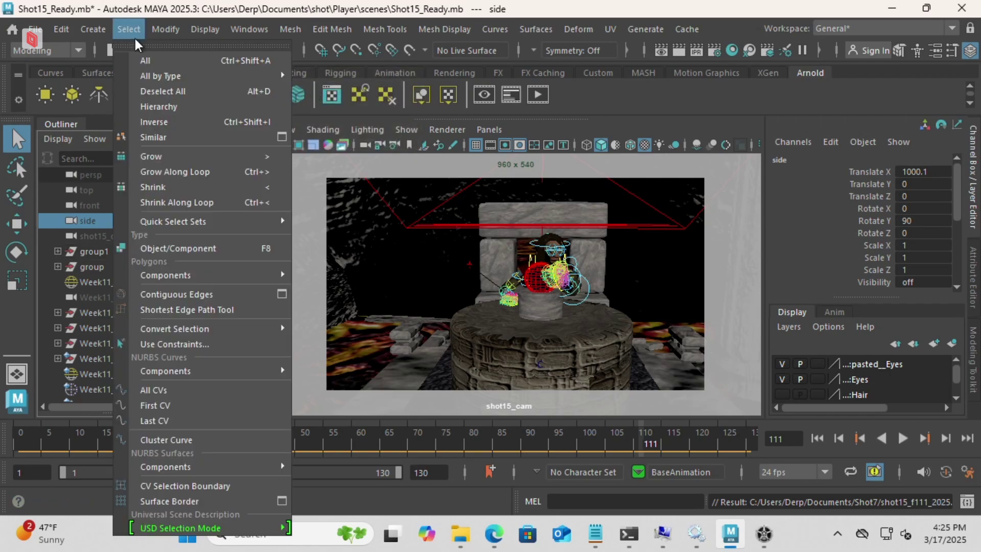
left_click(156, 64)
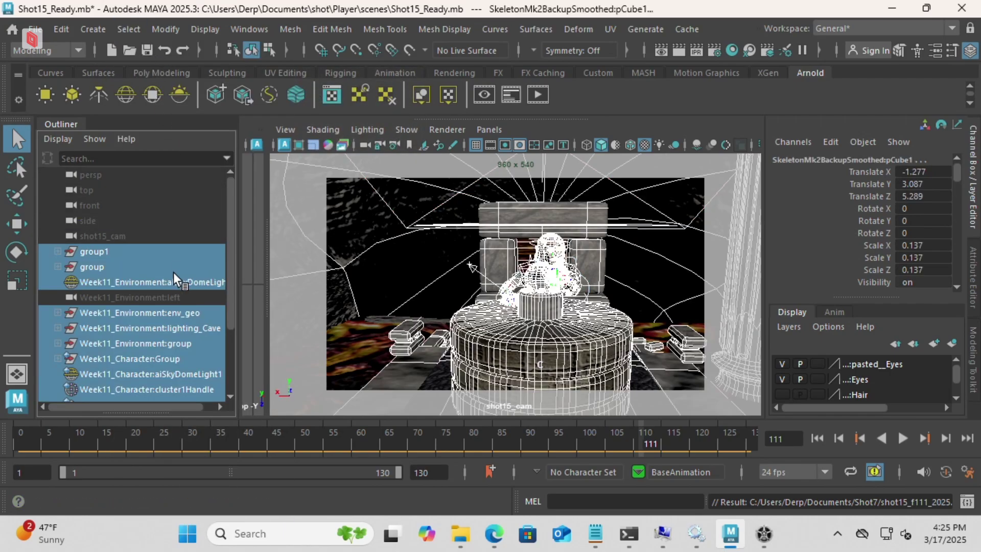
scroll(149, 245, "down", 2)
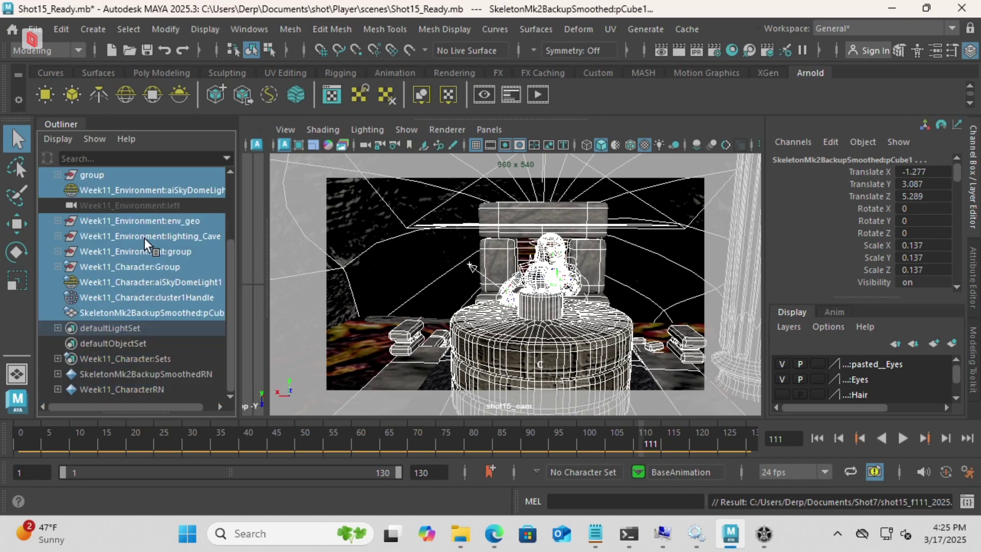
left_click(123, 329, "ctrl")
left_click(125, 343, "ctrl")
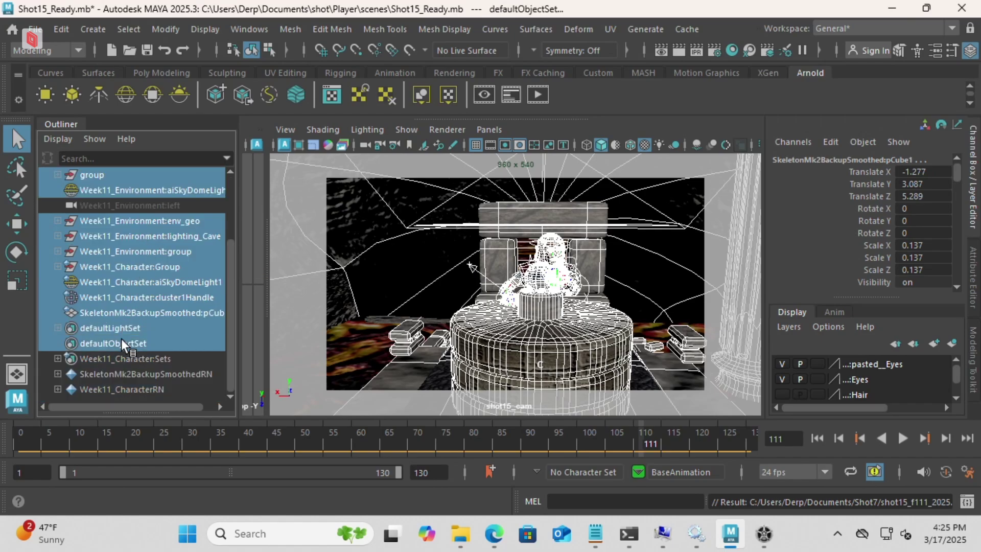
left_click(125, 358, "ctrl")
left_click(123, 375, "ctrl")
left_click(120, 389, "ctrl")
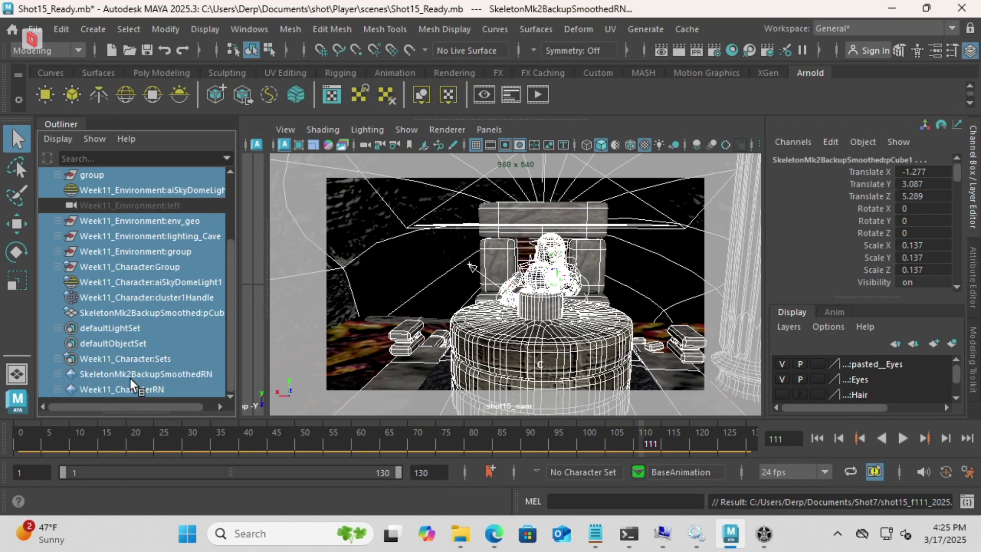
scroll(138, 337, "up", 2)
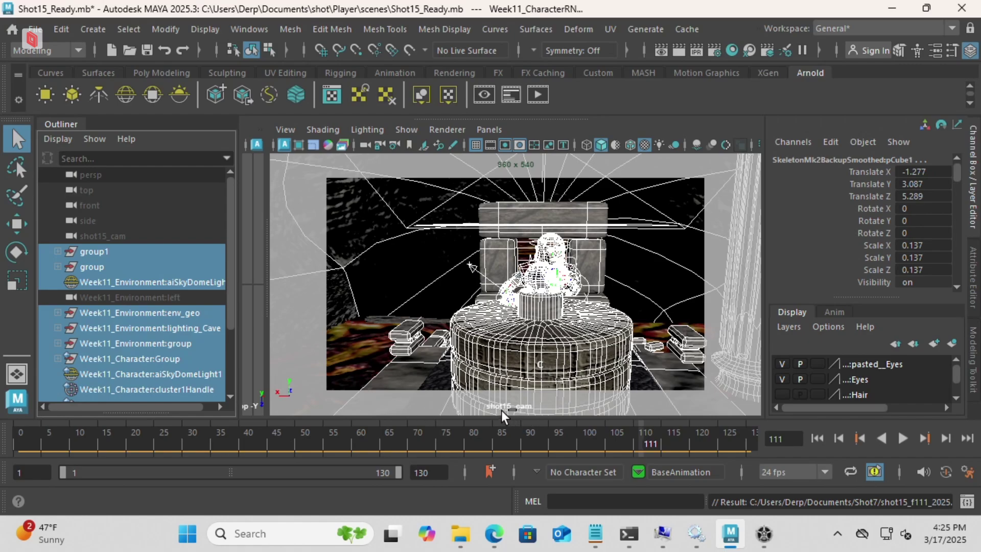
left_click(76, 236, "ctrl")
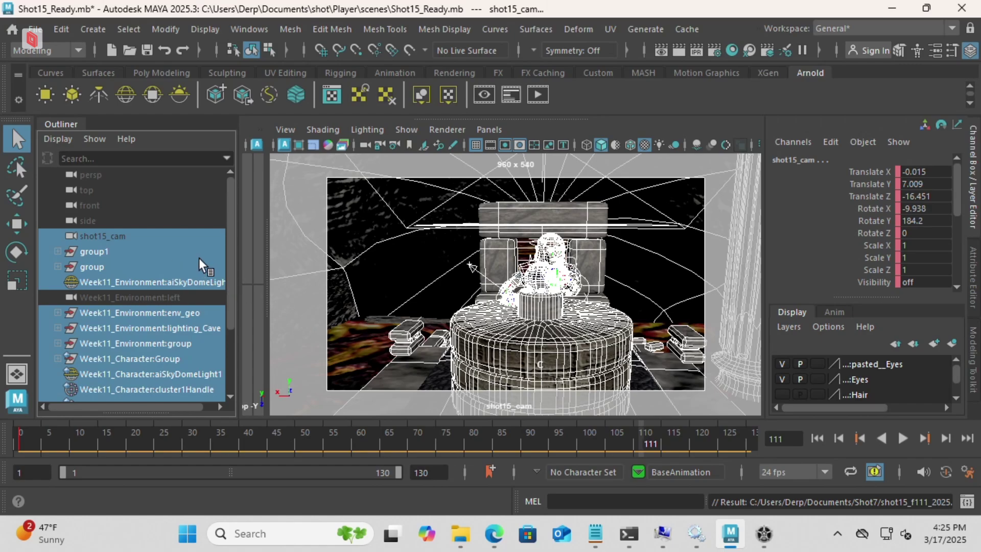
Step: Start exporting the selection and go through the export options down to the Sequence settings
left_click(46, 34)
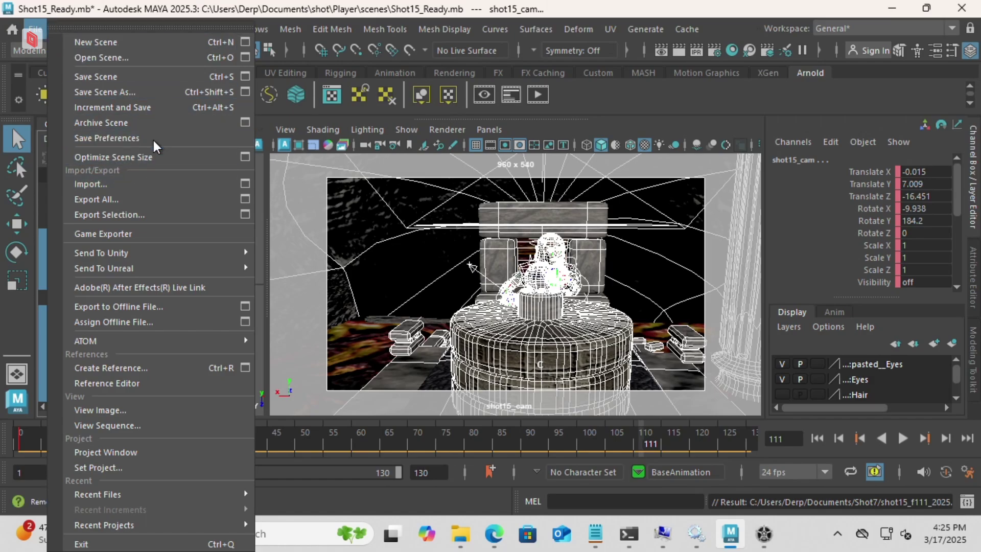
left_click(140, 215)
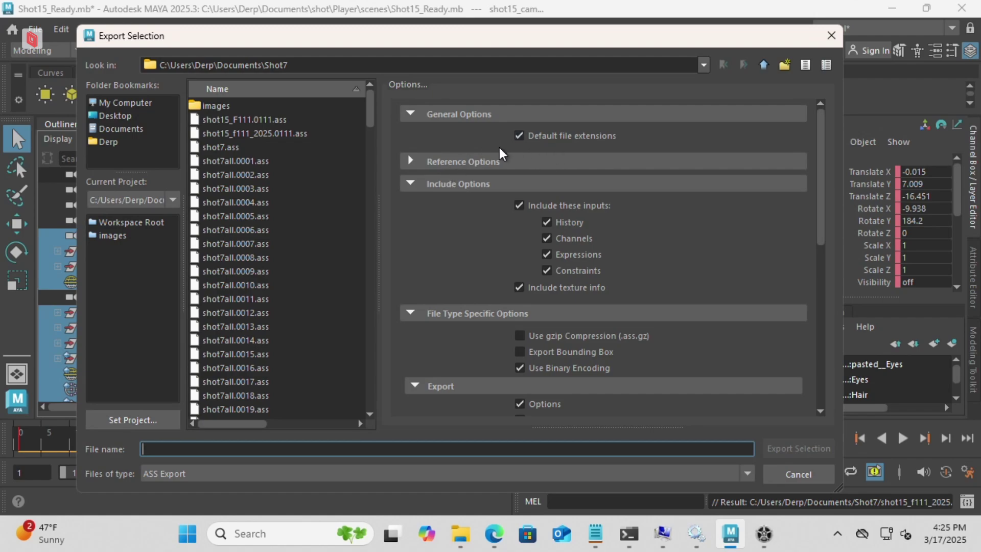
scroll(489, 240, "down", 3)
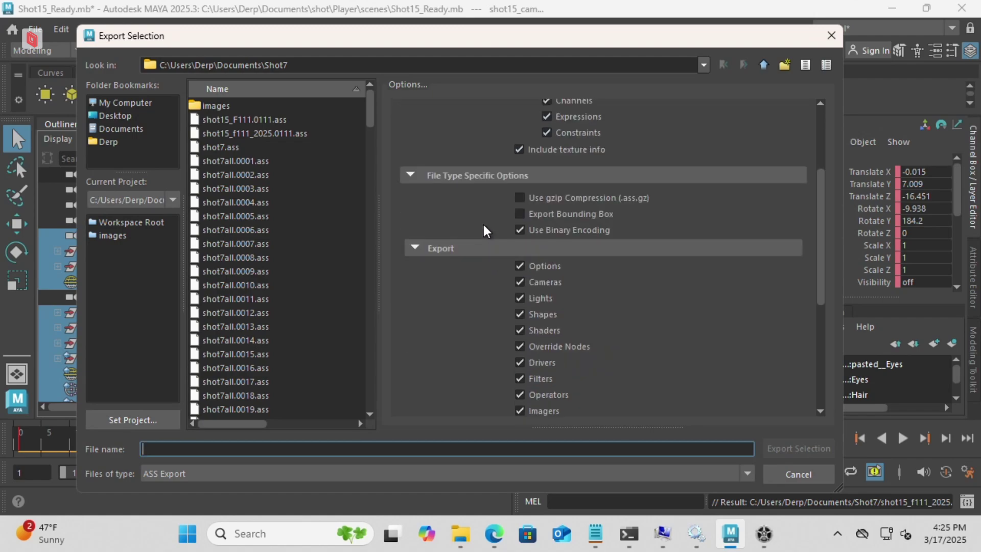
scroll(490, 215, "down", 3)
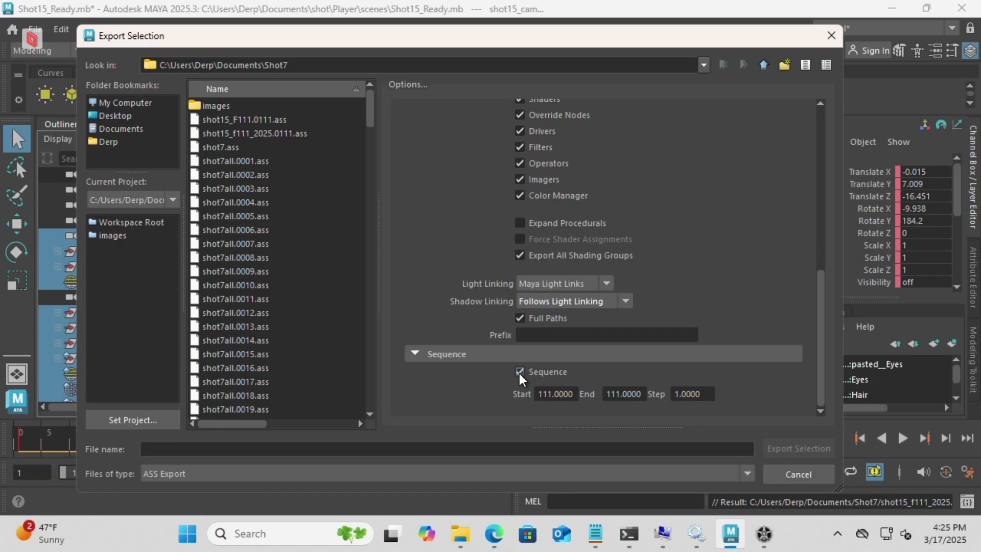
Step: Set the export sequence's start frame to 1
left_click(544, 394)
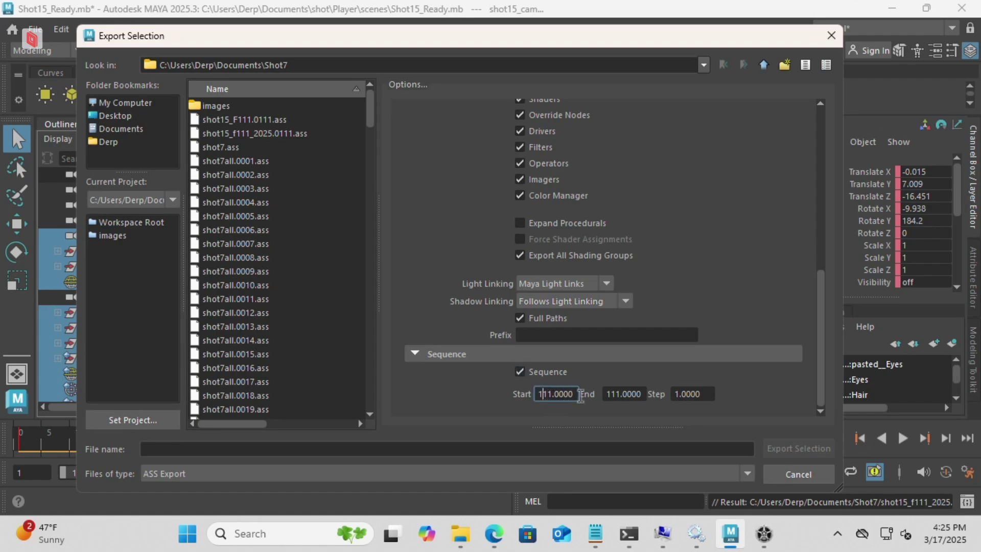
left_click_drag(573, 394, 480, 394)
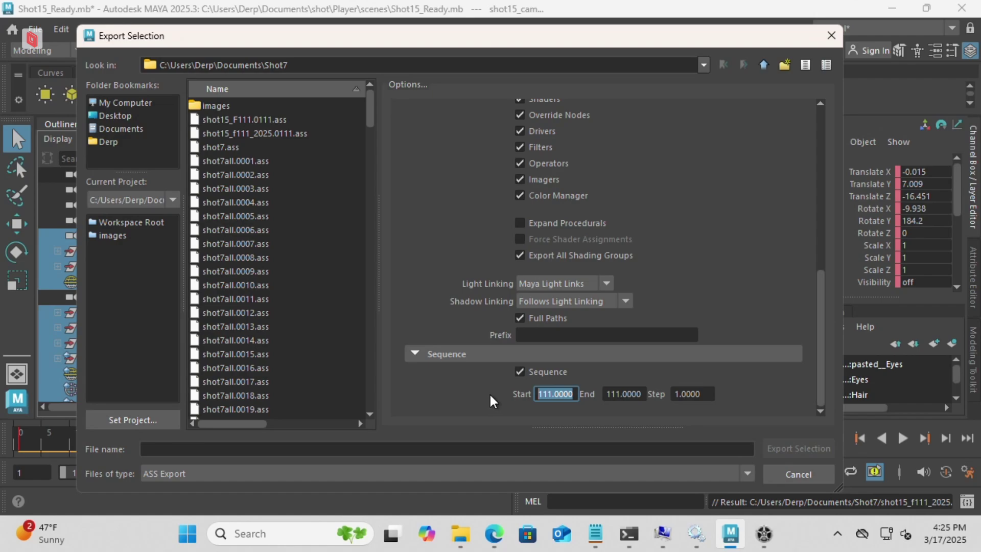
type("1")
key("Return")
left_click_drag(401, 36, 437, 38)
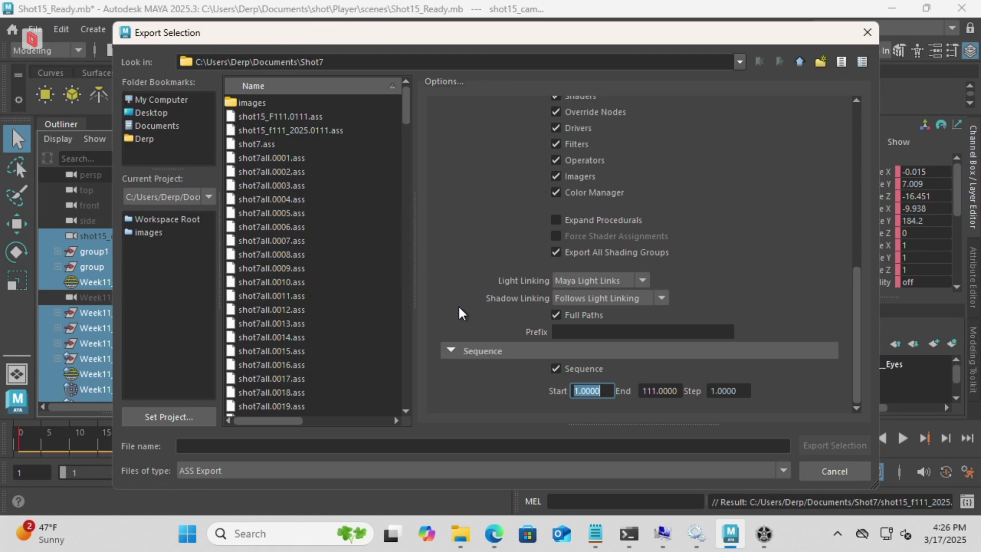
Step: Set the export sequence's start frame to 111 so that only that frame is exported
left_click(605, 390)
left_click_drag(606, 391, 526, 394)
type("111")
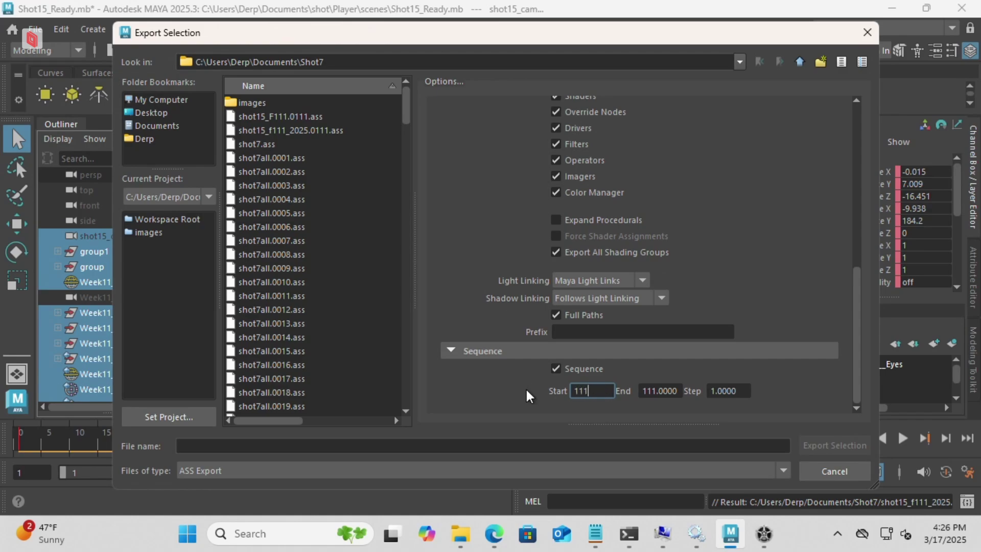
key("Return")
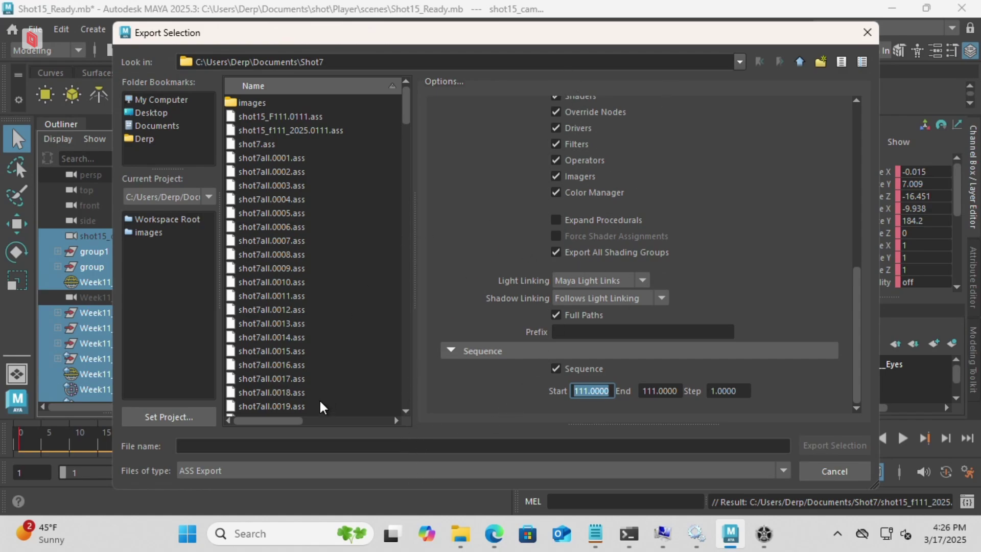
Step: Export the selection in the ASS Export format to the Shot7 folder under the name shot15_f111_2025
left_click(274, 473)
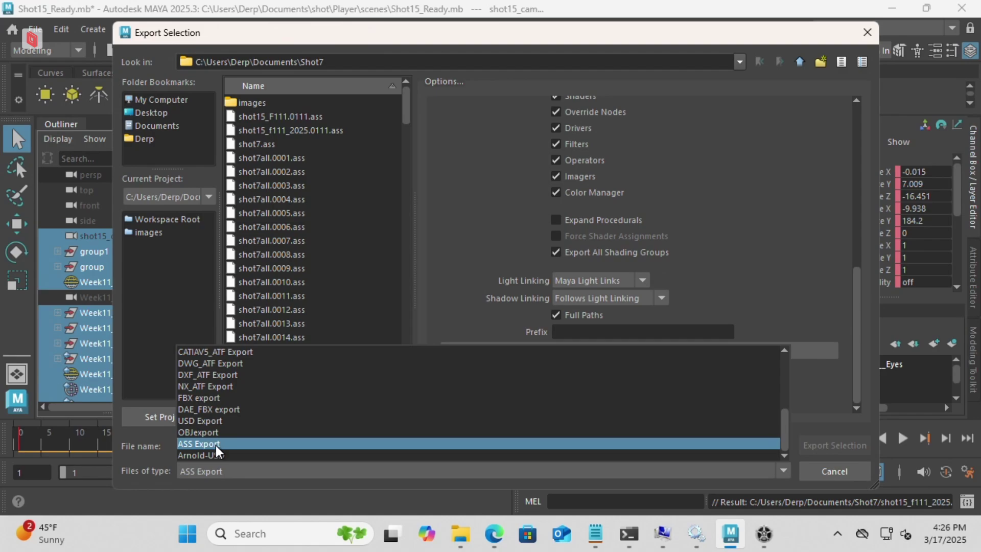
left_click(216, 444)
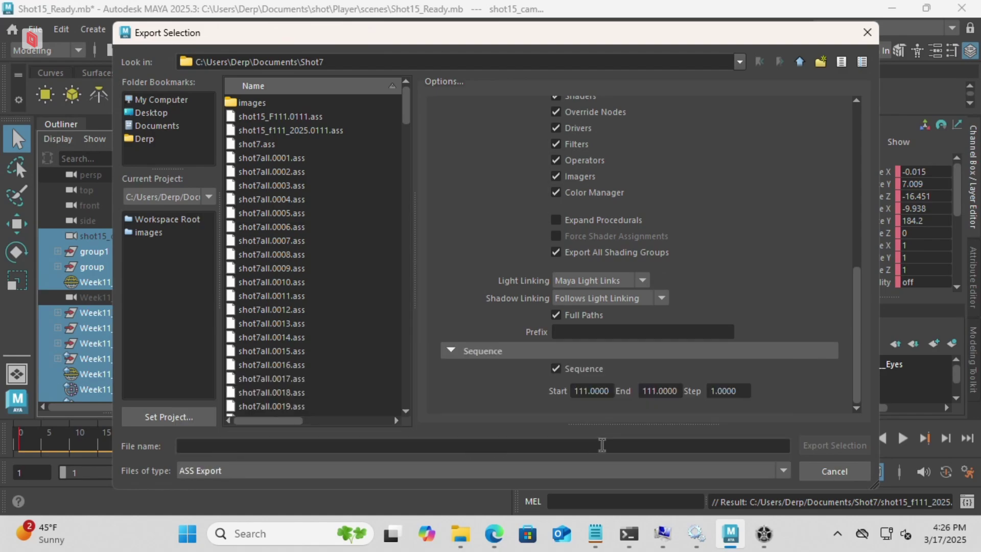
left_click(598, 444)
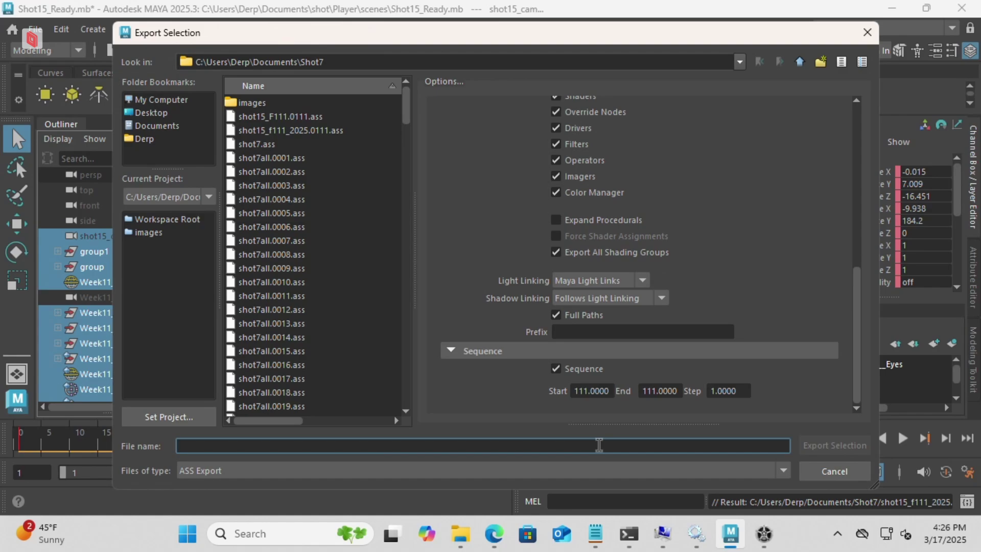
type("shot1")
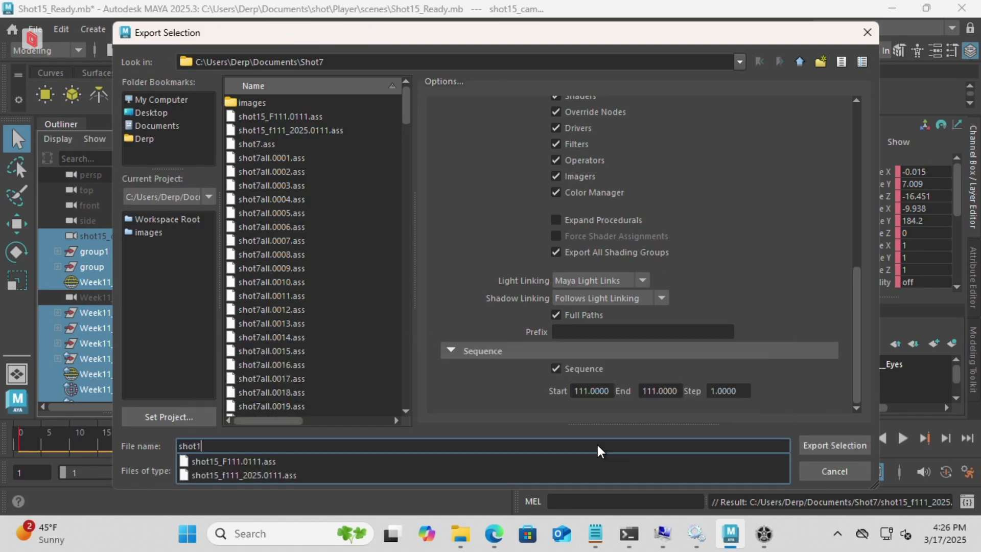
type("5_f111_")
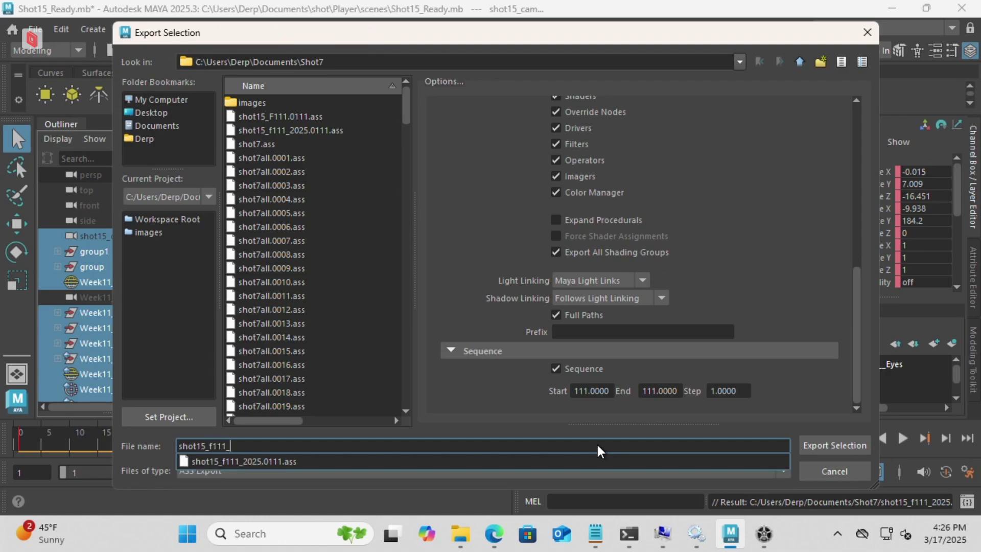
type("2025")
key("Return")
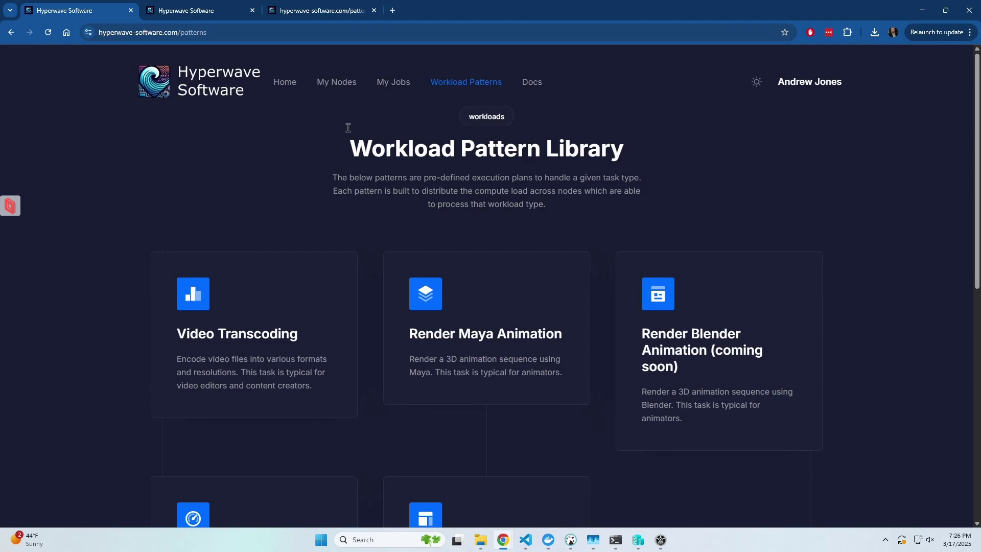
Step: Switch to Chrome, close the two extra Hyperwave tabs and open the Render Maya Animation workload pattern
left_click(252, 11)
left_click(252, 11)
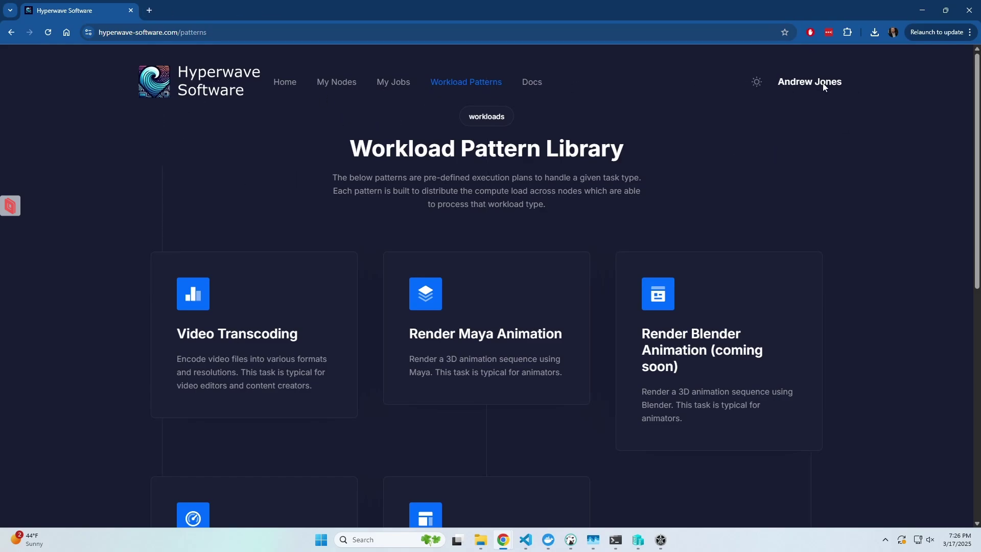
left_click(223, 82)
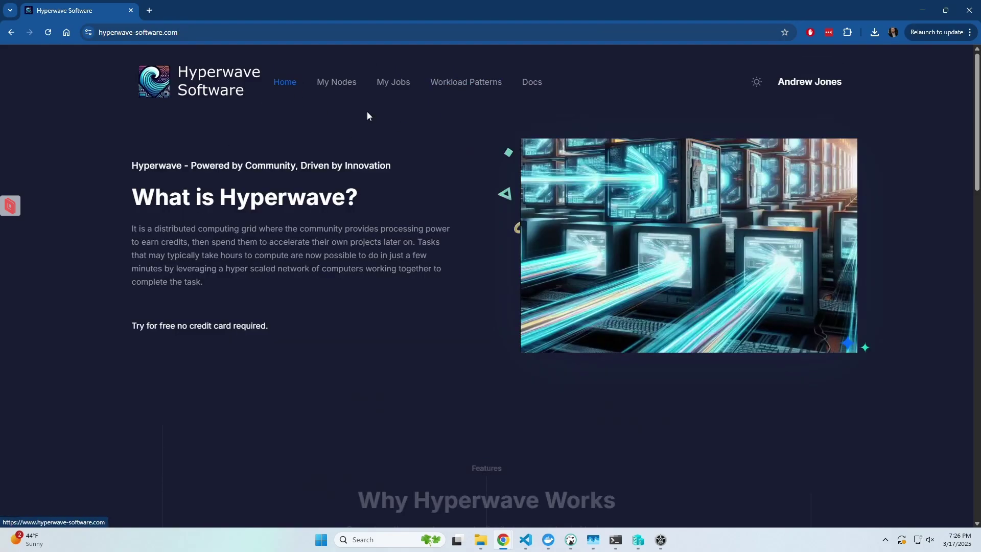
left_click(467, 85)
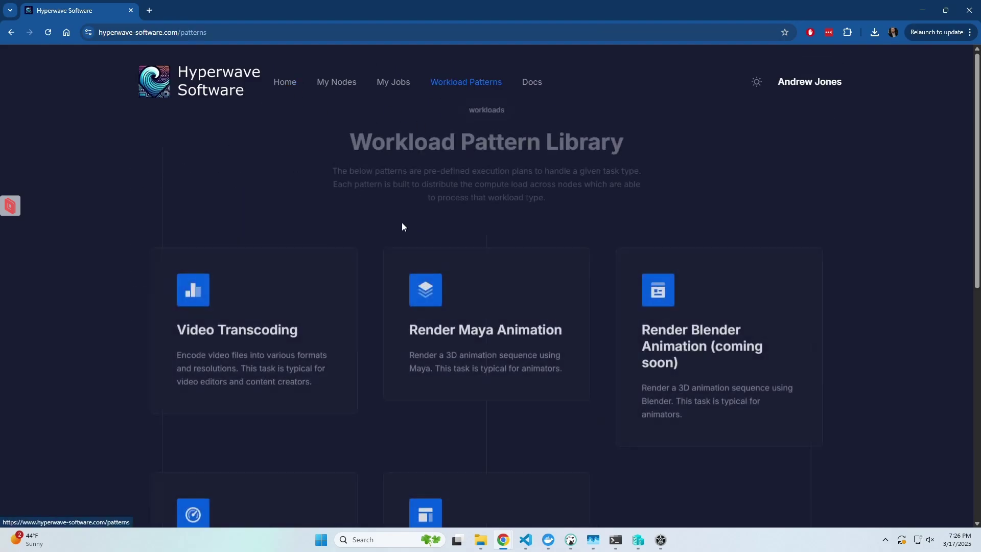
left_click(488, 382)
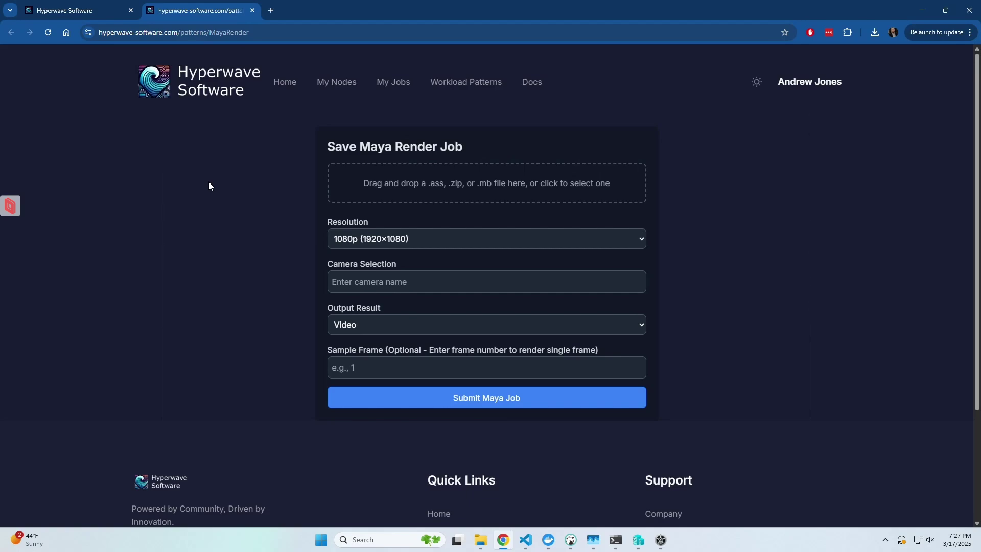
Step: Attach shot15_frame111.0111.ass from the Hyper folder to the Maya render job
left_click(470, 185)
left_click(127, 139)
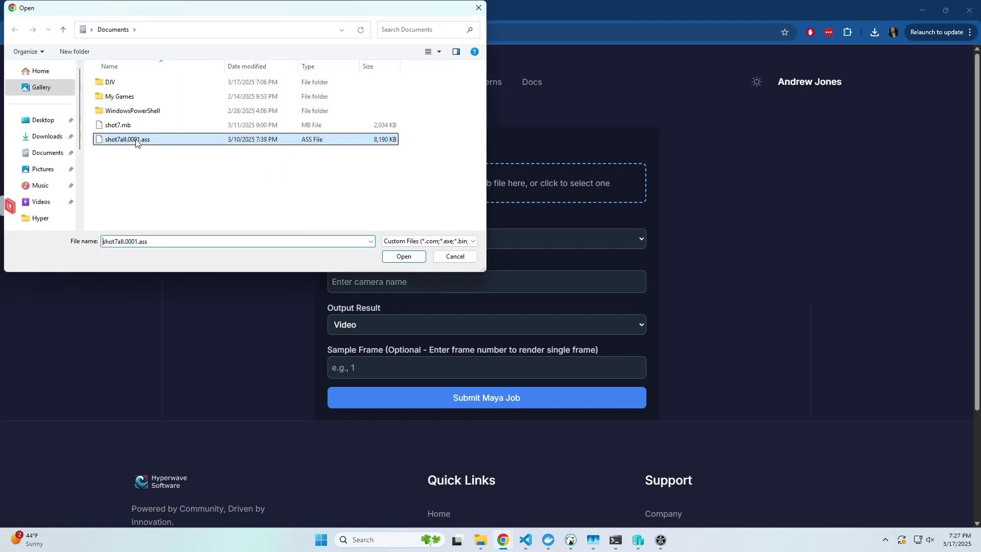
left_click(41, 218)
left_click(136, 182)
left_click(405, 254)
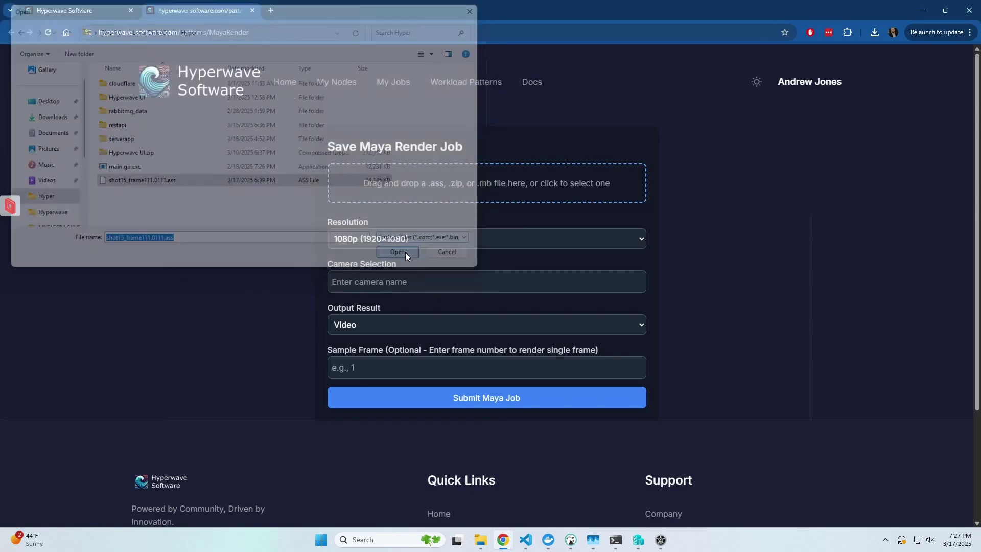
Step: Set the render job's resolution to 720p (1280×720) and look over the resolution options again
left_click(422, 243)
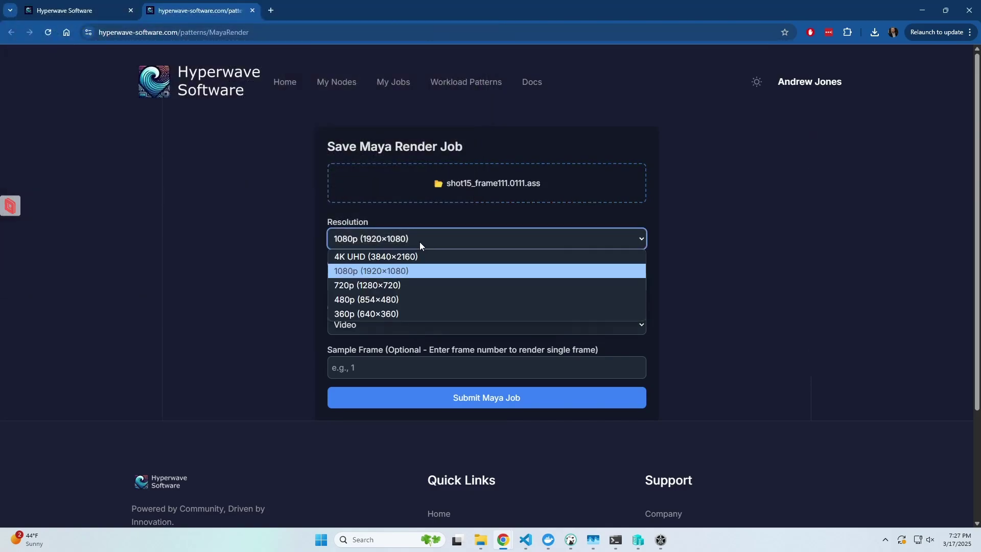
left_click(377, 283)
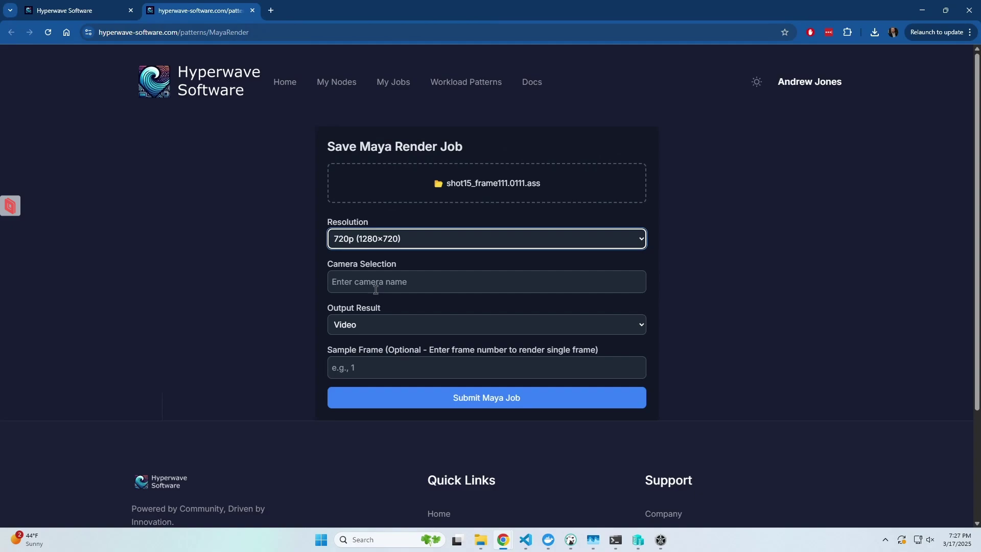
left_click(350, 243)
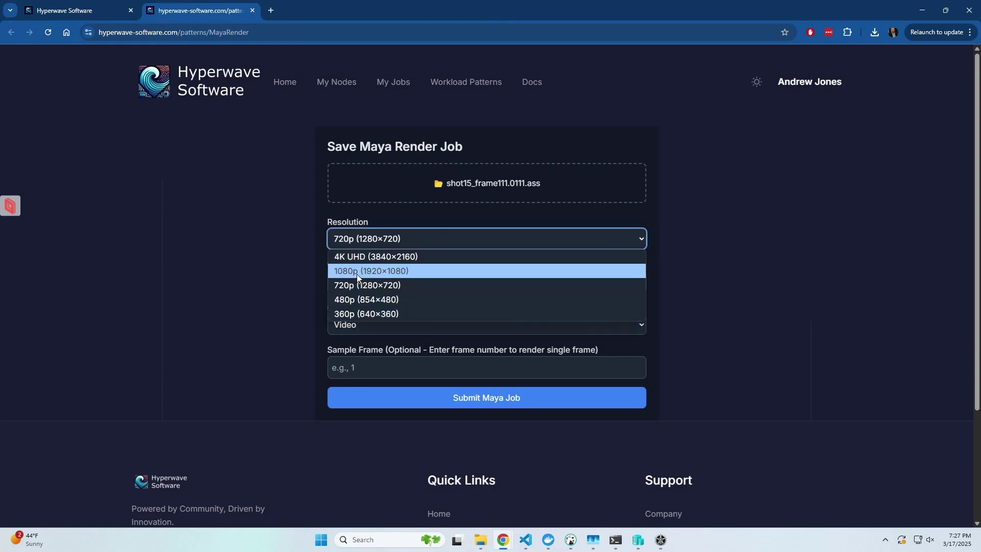
Step: View the rendered image in djv and return to the Maya render job form in Chrome
left_click(659, 540)
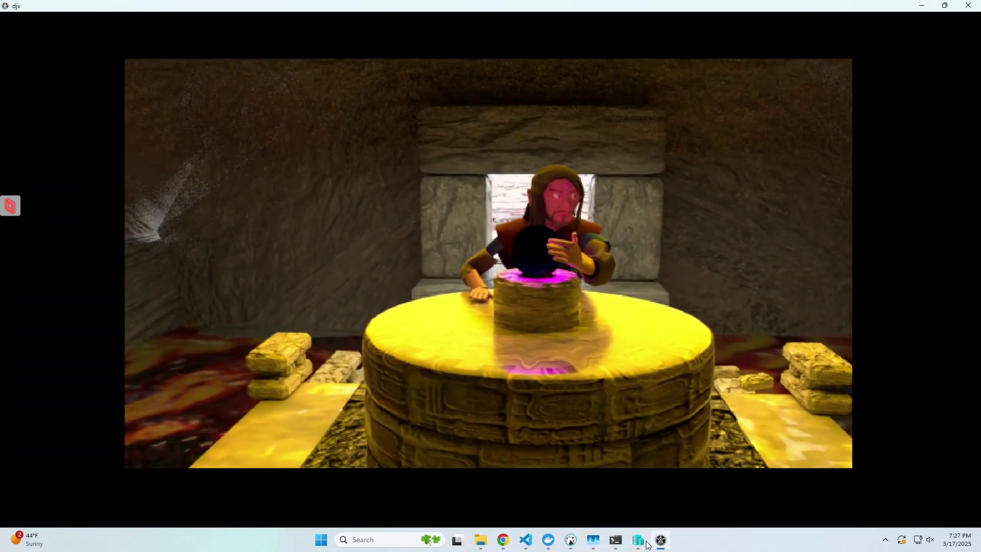
left_click(922, 6)
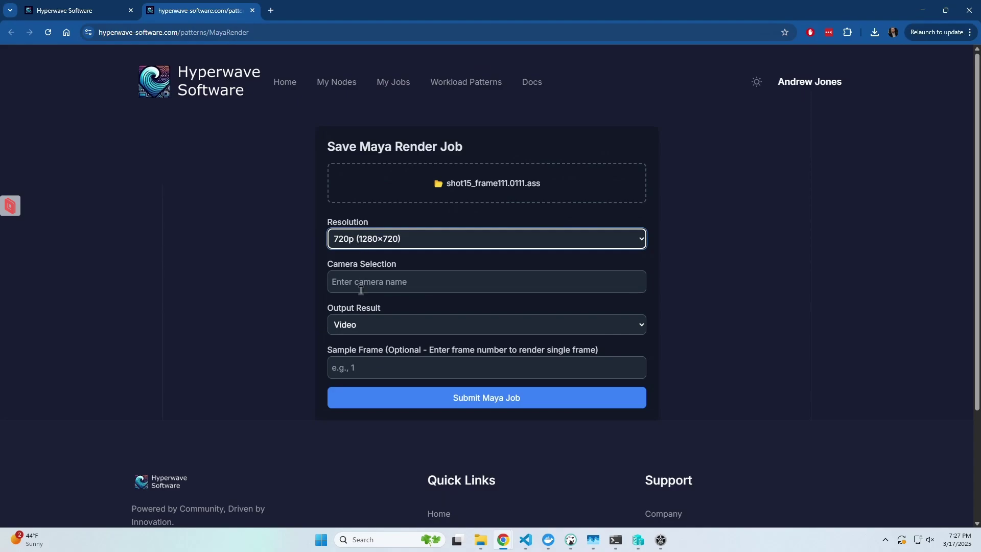
Step: Set the render job's output result to EXR file, submit the Maya job and dismiss the submission notice
left_click(293, 280)
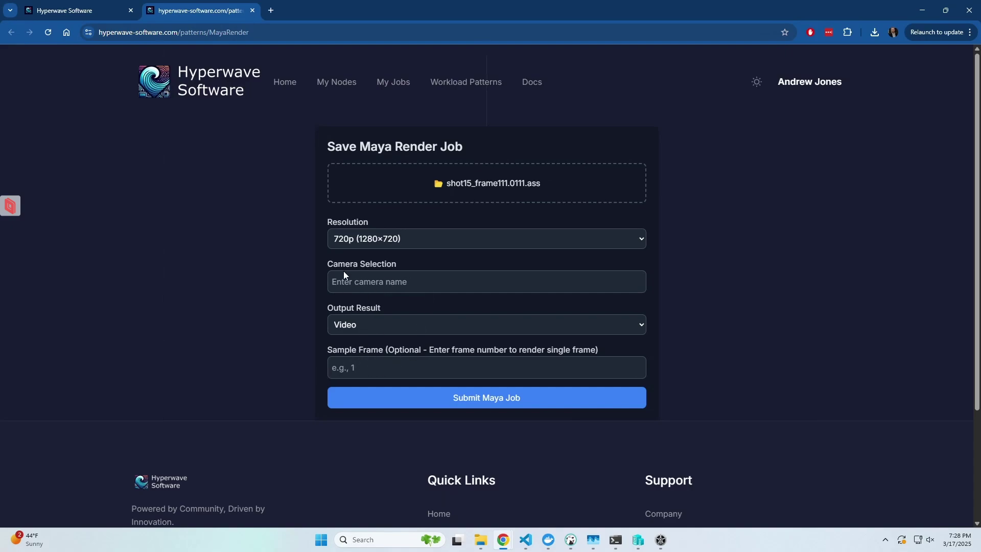
left_click(362, 332)
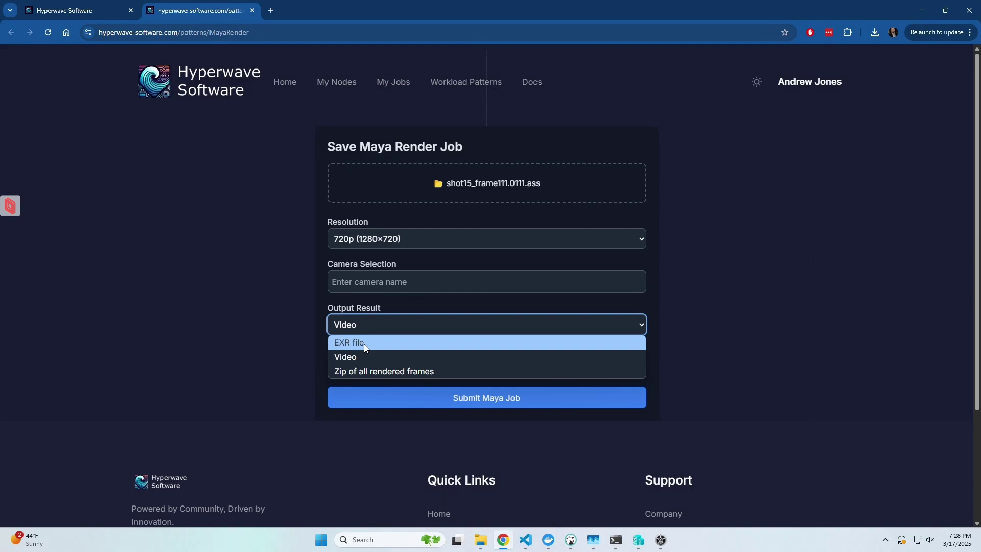
left_click(364, 344)
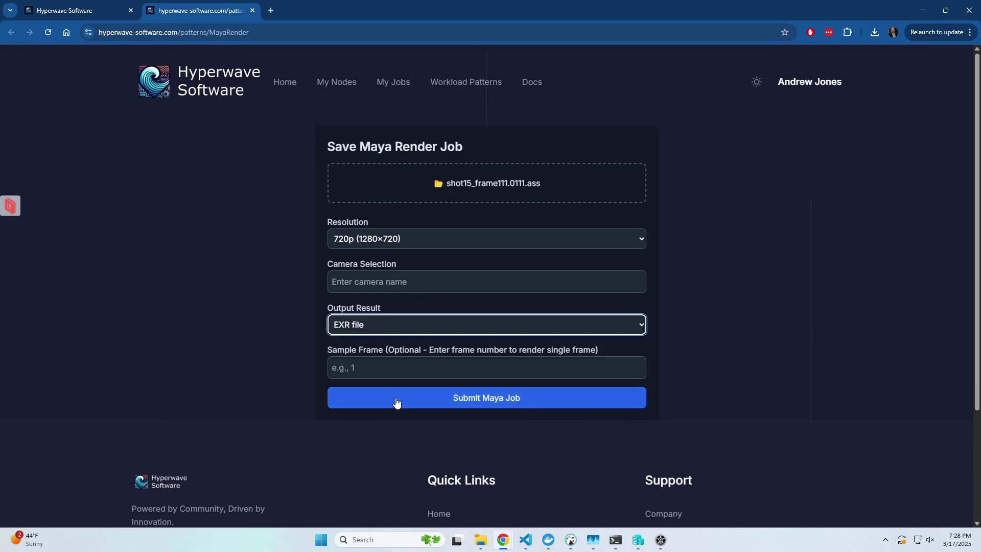
left_click(397, 403)
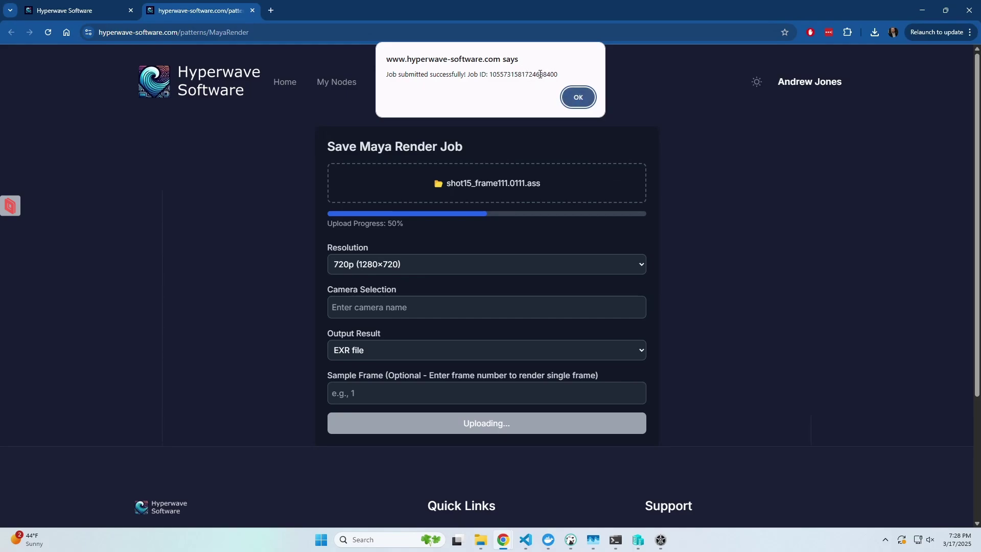
left_click_drag(539, 74, 578, 97)
left_click(567, 102)
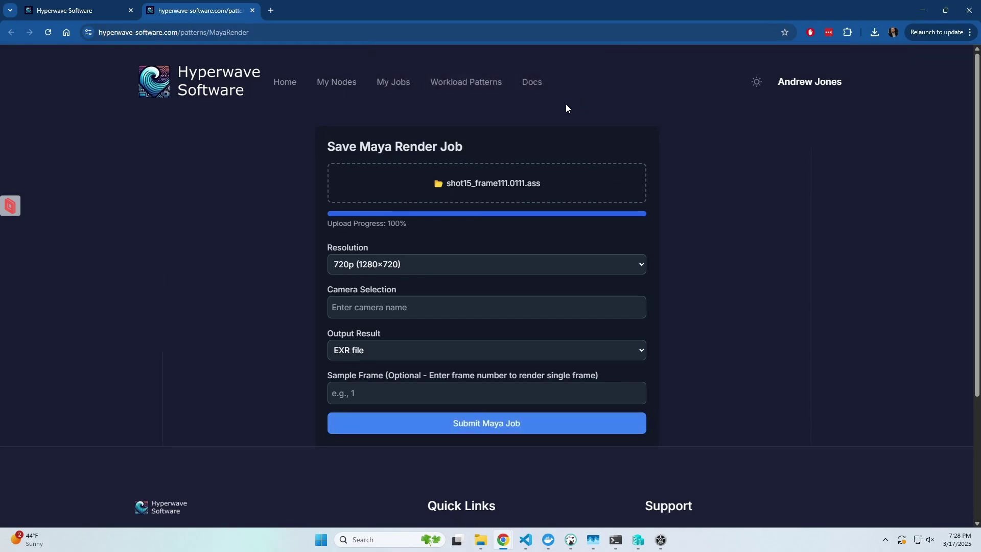
Step: Open My Jobs and check the status of the newly submitted shot15_frame111.0111.ass render job
left_click(94, 11)
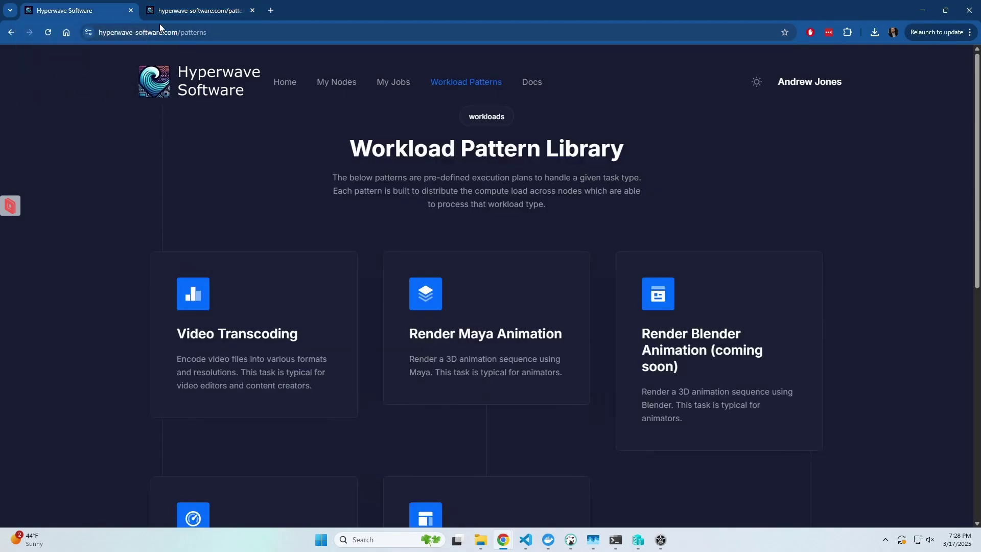
left_click(176, 15)
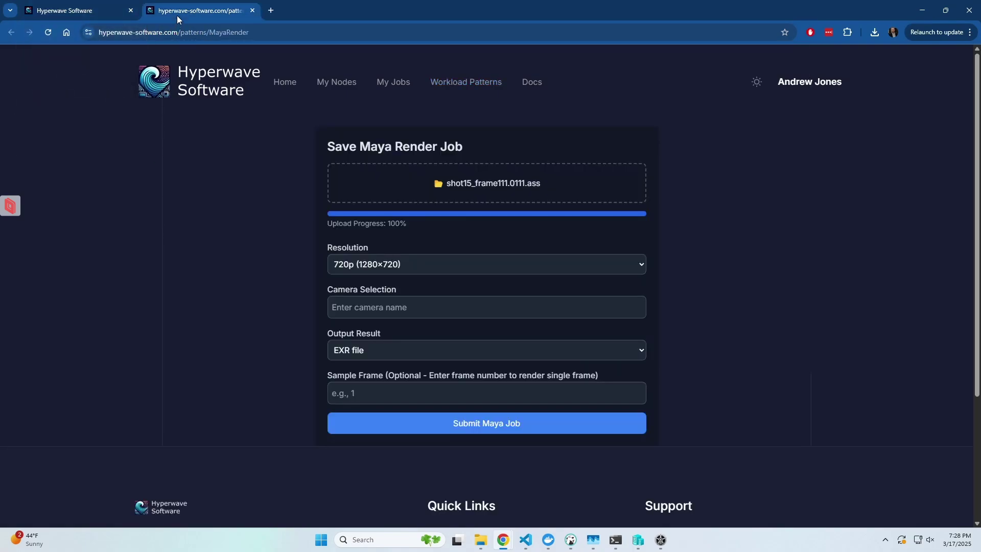
left_click(393, 83)
scroll(360, 259, "down", 3)
scroll(337, 267, "down", 8)
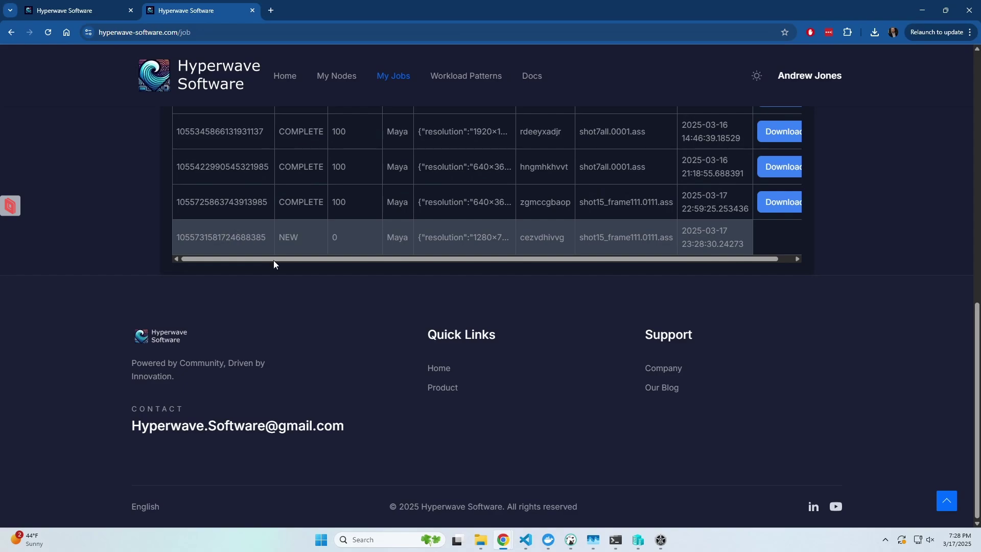
scroll(247, 243, "up", 6)
scroll(257, 268, "up", 2)
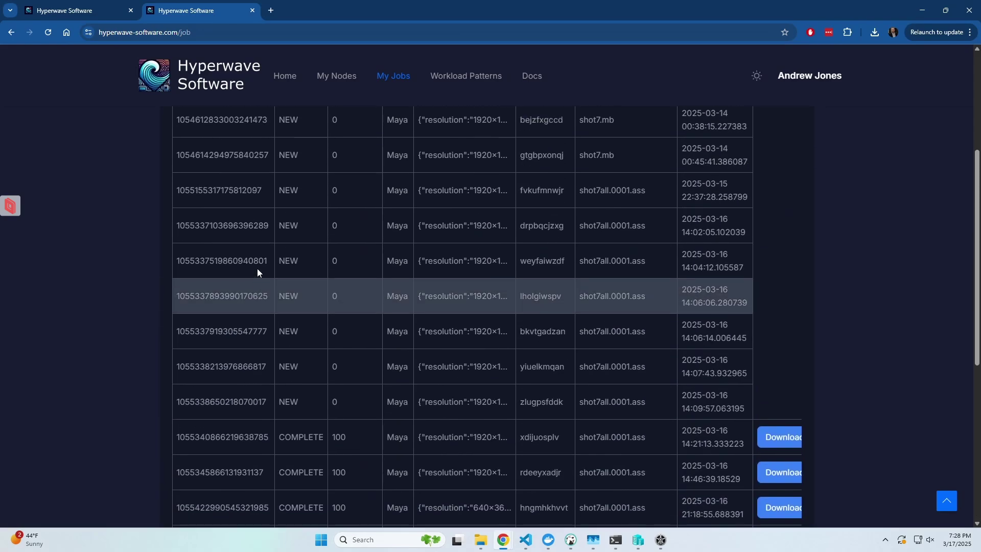
scroll(237, 210, "down", 3)
scroll(262, 311, "down", 2)
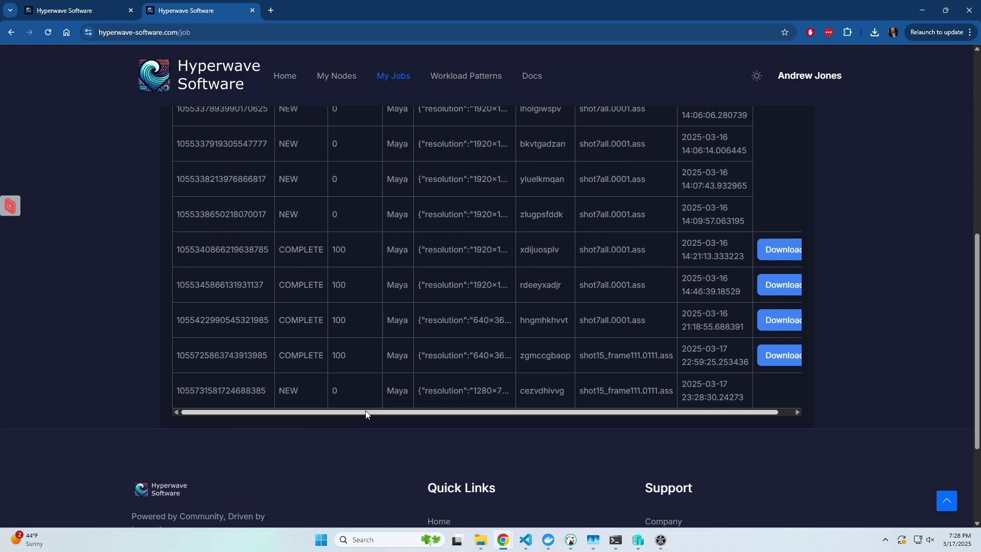
left_click_drag(365, 412, 275, 390)
left_click(251, 390)
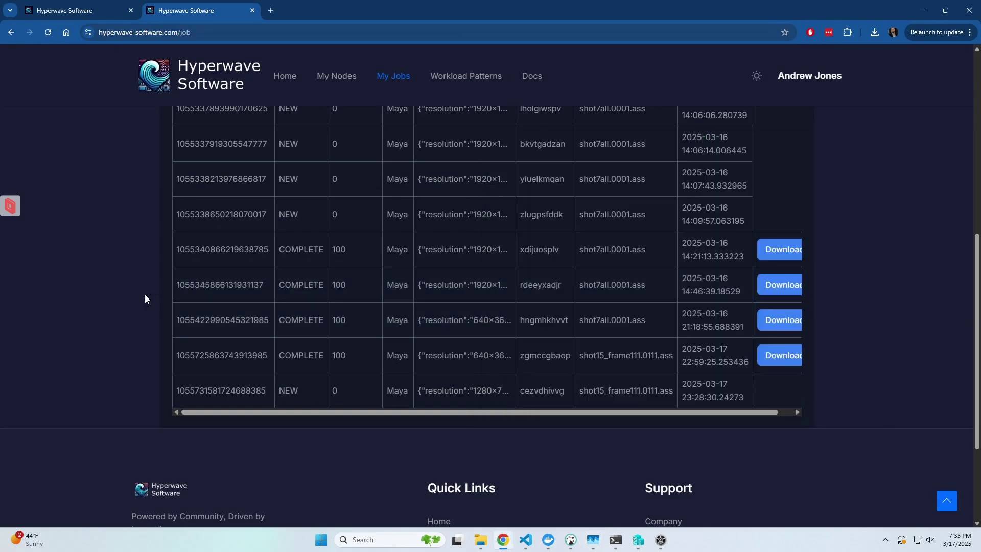
Step: Refresh the job list and check the progress and overall status of the newest shot15_frame111.0111.ass job again
left_click(48, 33)
scroll(164, 252, "down", 8)
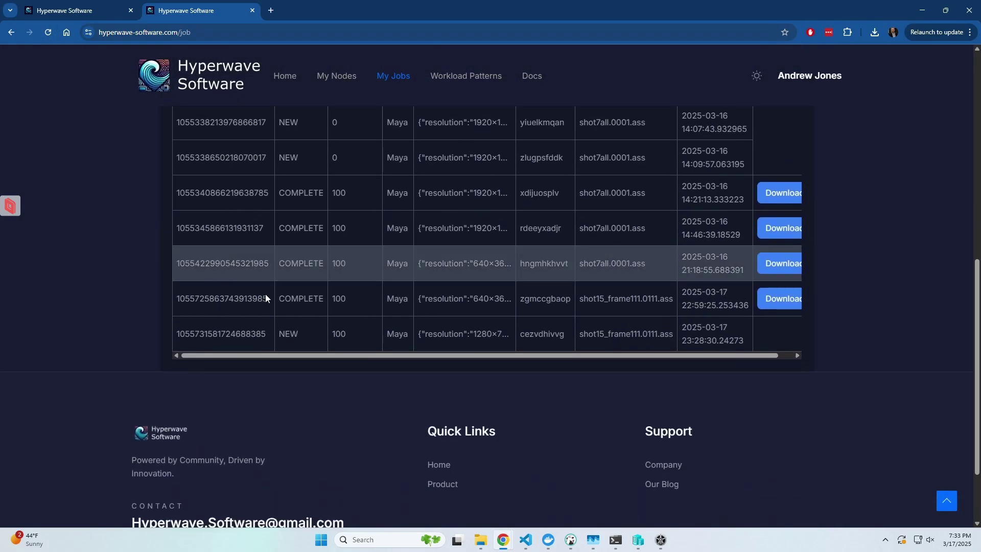
left_click_drag(312, 356, 273, 377)
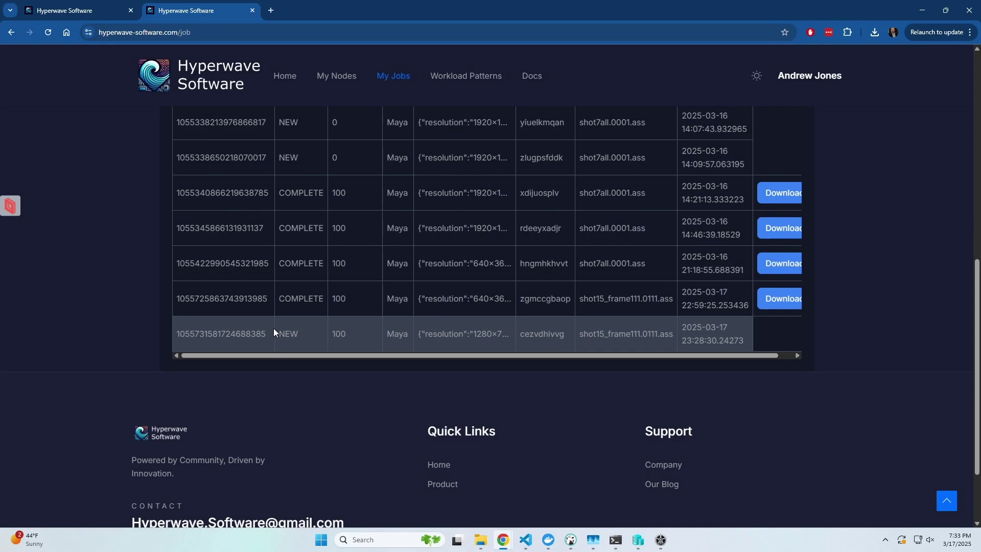
scroll(270, 326, "down", 2)
scroll(247, 285, "up", 7)
scroll(248, 281, "up", 3)
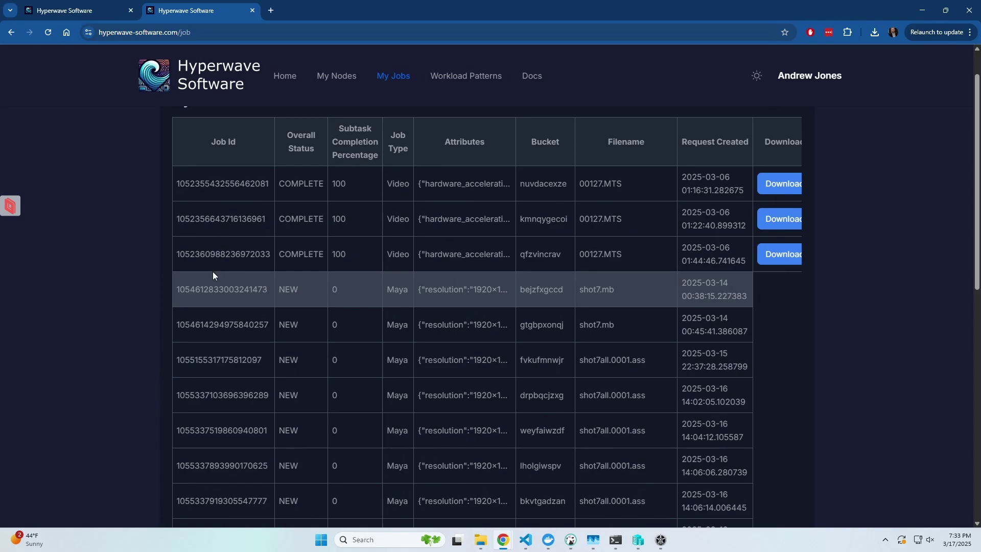
scroll(499, 134, "down", 10)
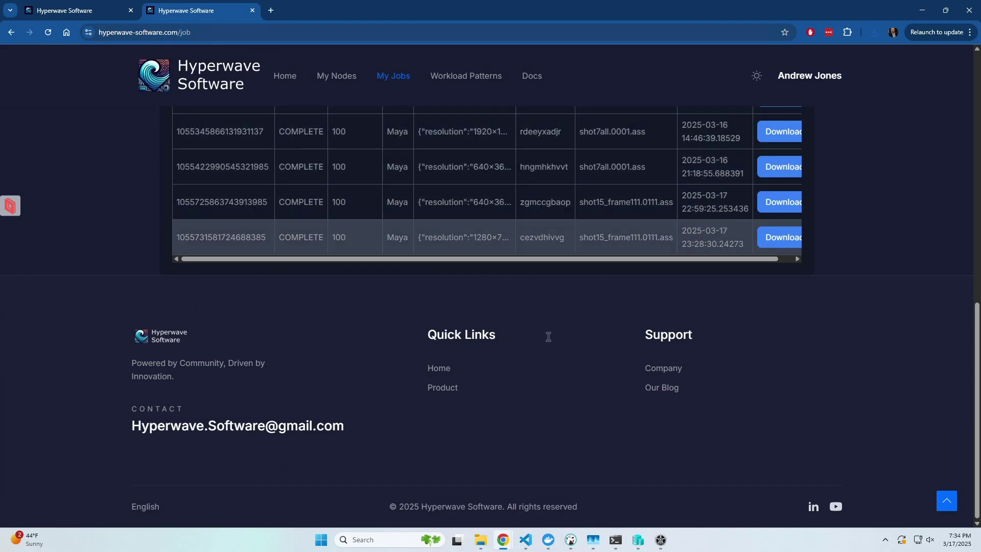
Step: Locate the downloaded output (1).exr in the Downloads folder and load it into the djv viewer in a smaller window
left_click(874, 34)
left_click(846, 79)
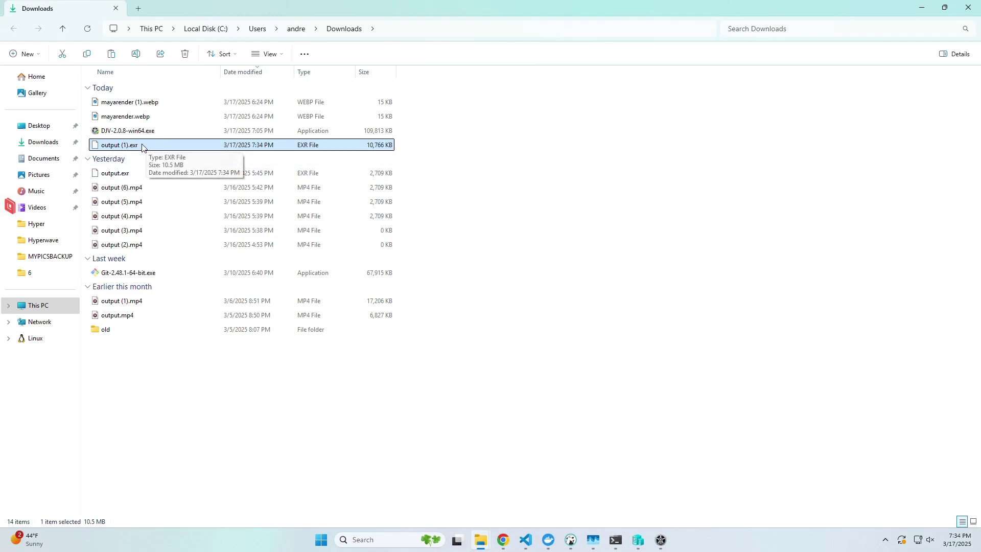
left_click(661, 539)
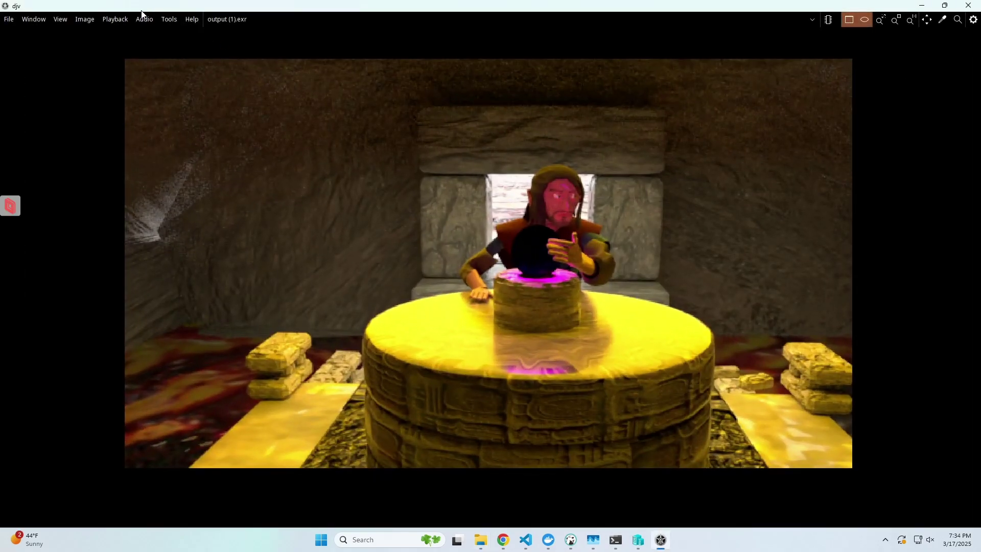
left_click_drag(142, 10, 335, 65)
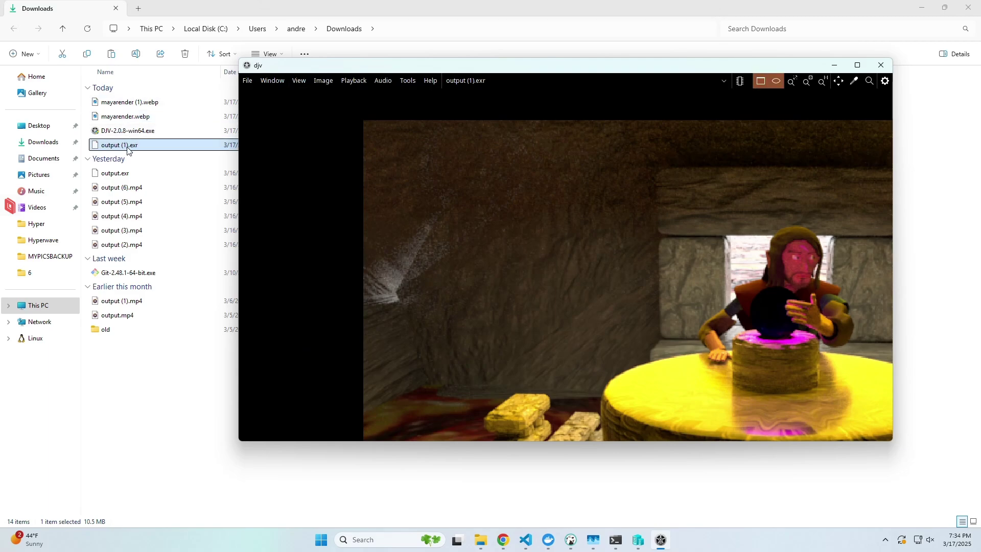
left_click_drag(127, 147, 557, 209)
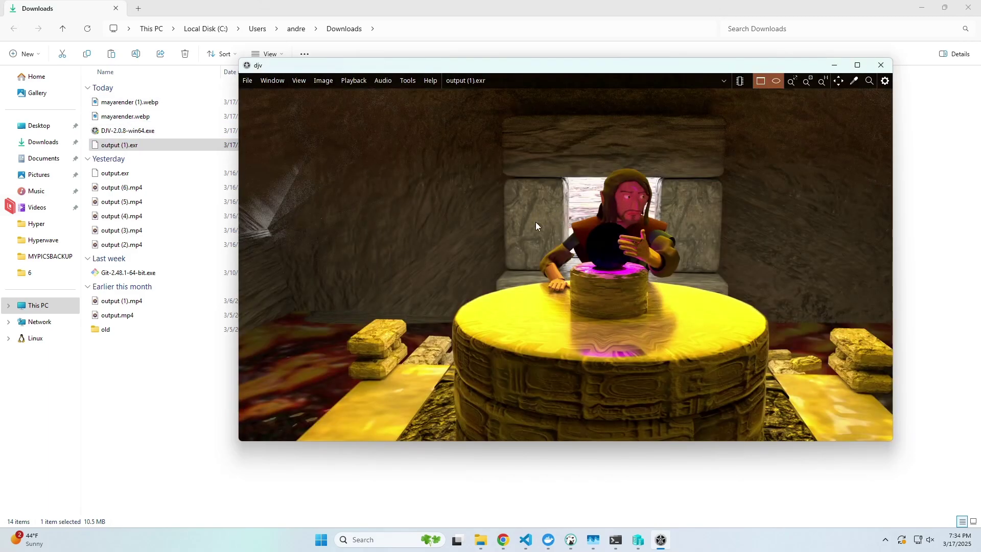
Step: Examine the rendered image up close in djv, minimize the viewer and Downloads window, and return to the Hyperwave job list in Chrome
scroll(610, 233, "up", 1)
scroll(654, 236, "up", 2)
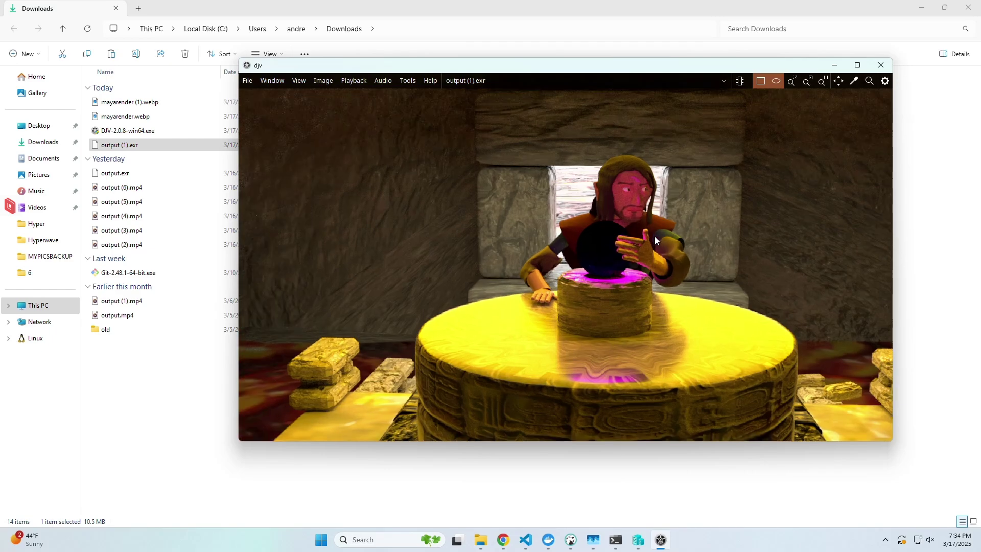
scroll(645, 229, "down", 4)
left_click(835, 67)
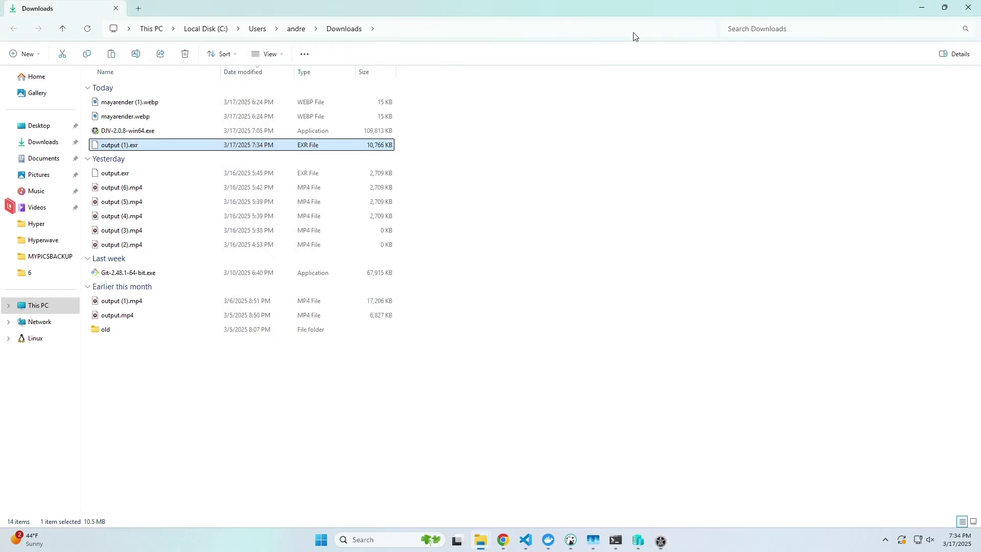
left_click(922, 9)
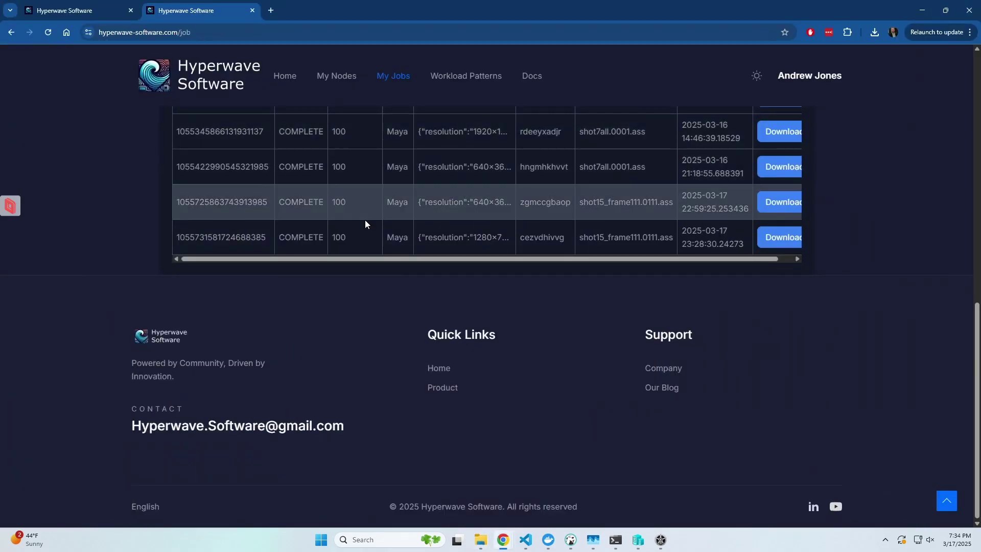
Step: Open a new Maya render job form from the Render Maya Animation workload pattern
scroll(186, 148, "up", 5)
left_click(441, 75)
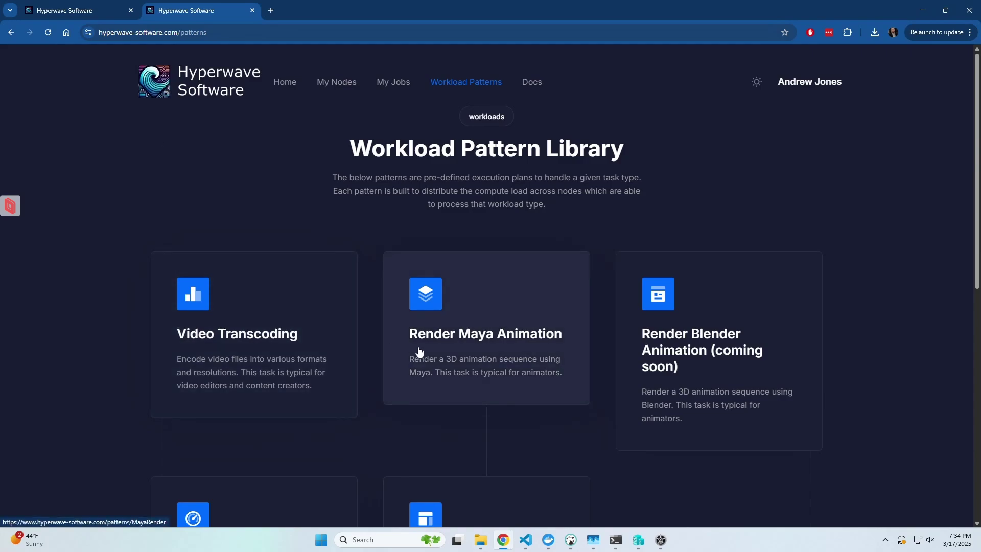
left_click(419, 350)
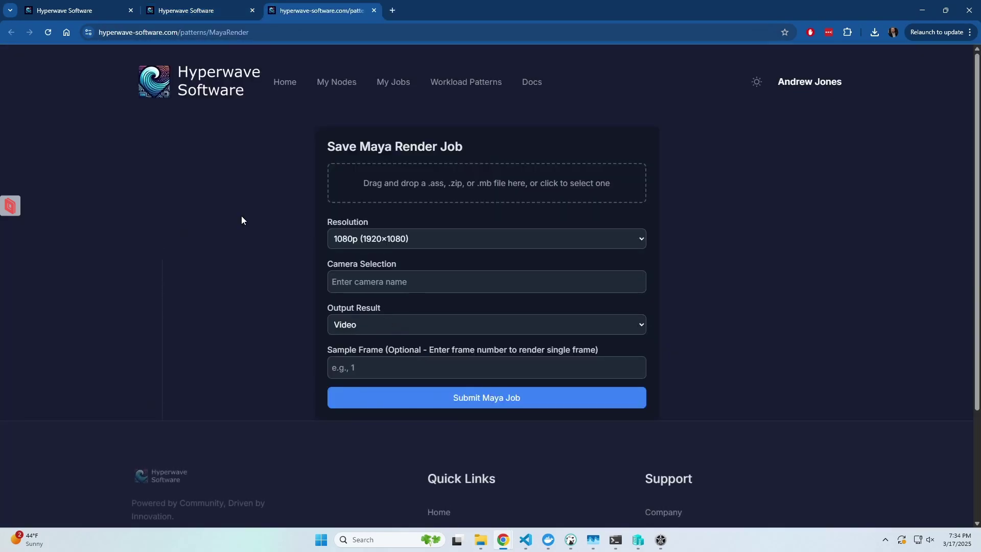